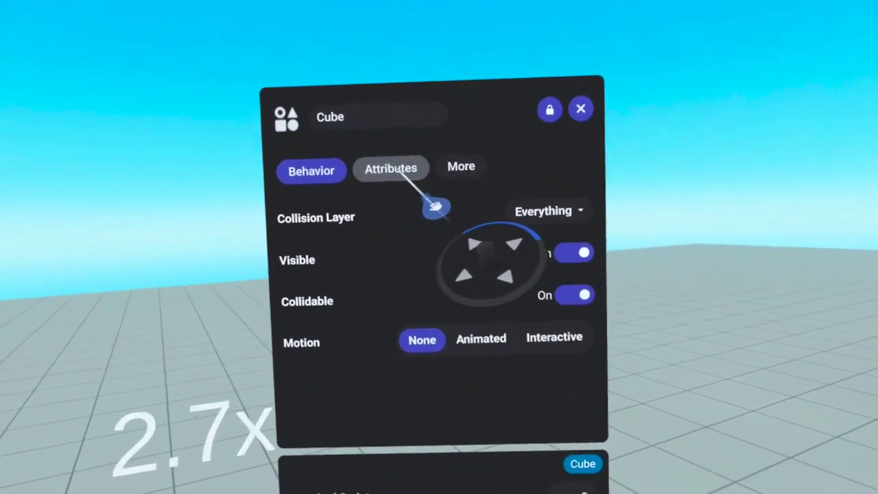
Replace the cube's Scale X value of 0.50 with 3.05
{"action": "left_click", "coordinate": [494, 278]}
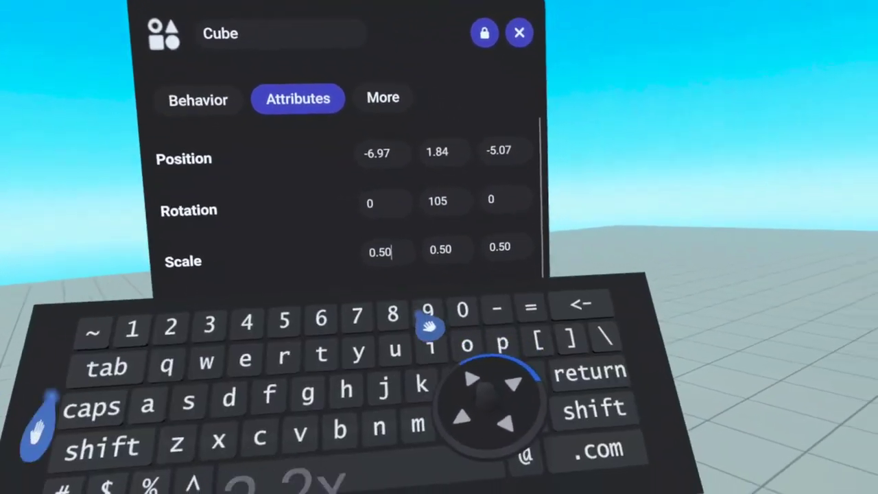
{"action": "key", "text": "BackSpace"}
{"action": "key", "text": "BackSpace"}
{"action": "key", "text": "BackSpace"}
{"action": "key", "text": "BackSpace"}
{"action": "type", "text": "3.05"}
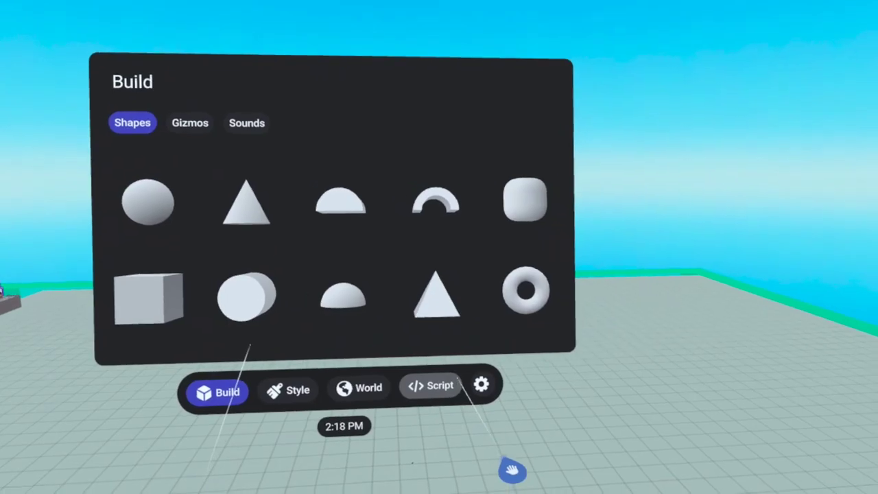
Open the Shapes library to get cubes for the window frame
{"action": "left_click", "coordinate": [483, 384]}
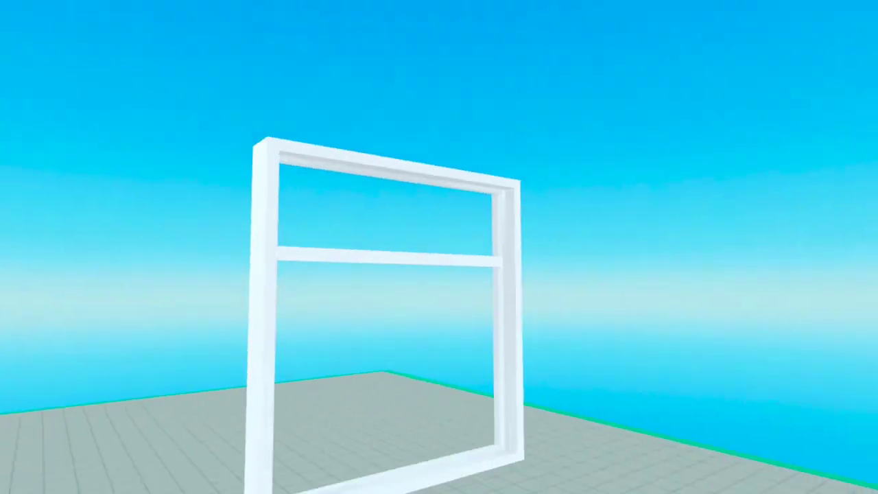
Paint the window frame with the brown wood-grain texture
{"action": "key", "text": "Escape"}
{"action": "left_click", "coordinate": [371, 328]}
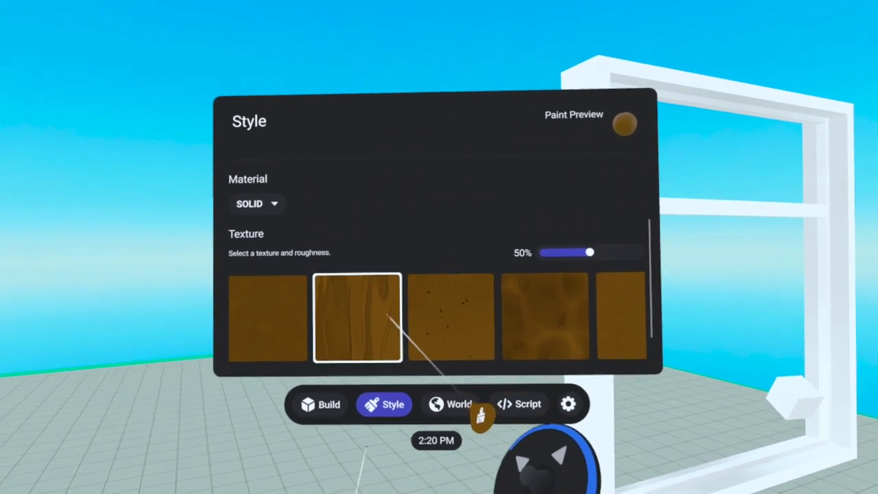
{"action": "scroll", "coordinate": [418, 270], "scroll_direction": "down", "scroll_amount": 3}
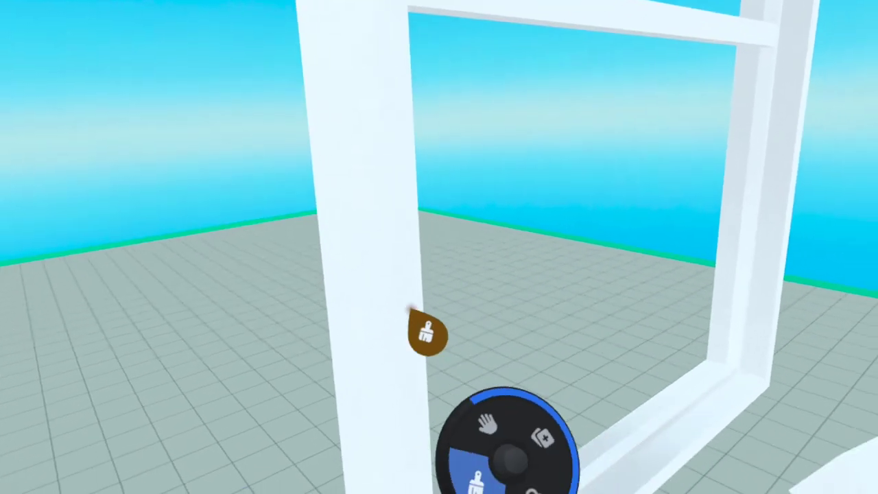
{"action": "left_click", "coordinate": [419, 333]}
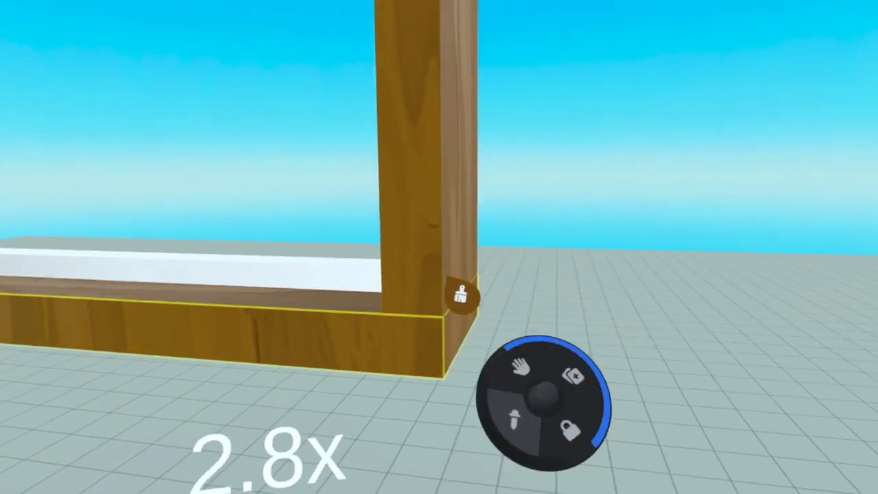
{"action": "key", "text": "Escape"}
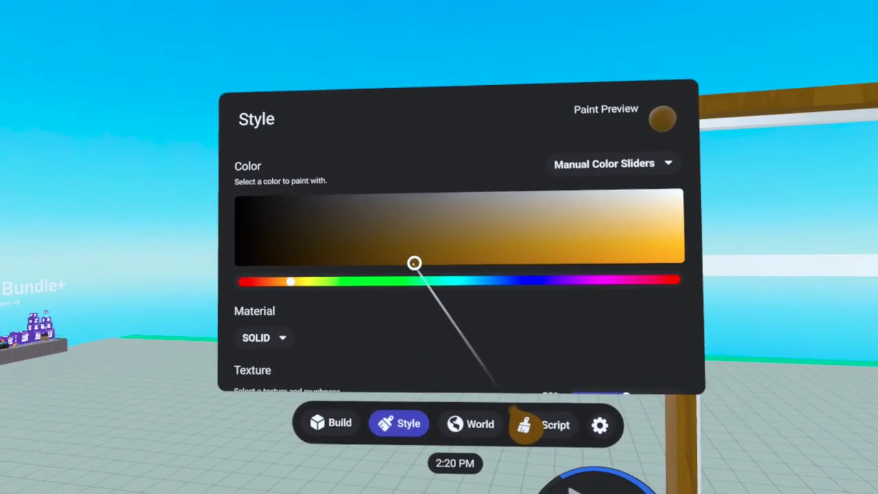
{"action": "key", "text": "Escape"}
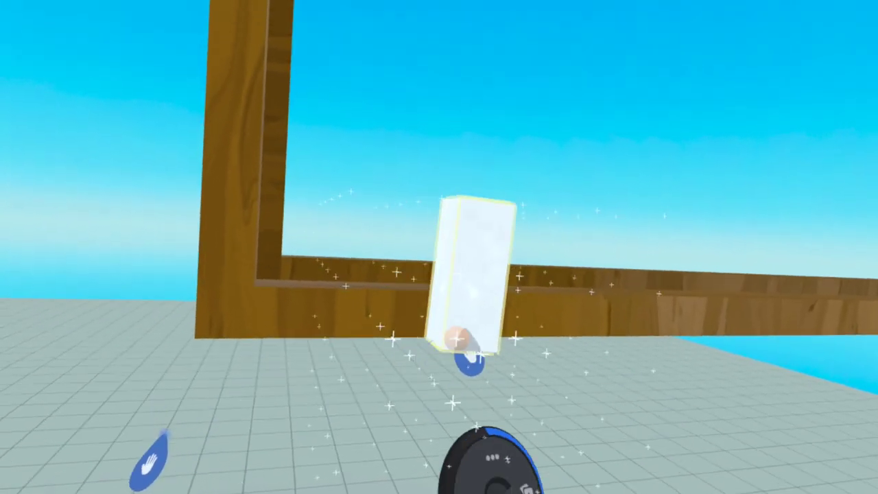
Move the white block into the frame and set the cyan paint material to UNLIT
{"action": "left_click_drag", "start_coordinate": [470, 363], "coordinate": [492, 366]}
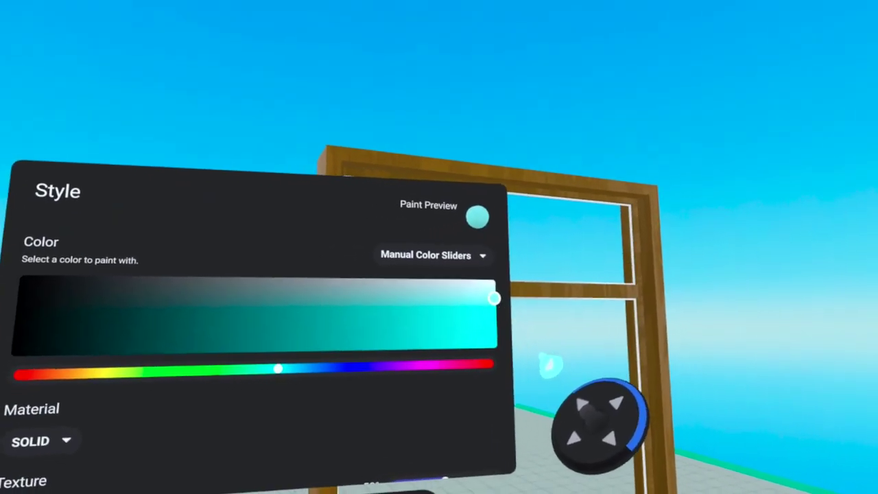
{"action": "scroll", "coordinate": [439, 309], "scroll_direction": "down", "scroll_amount": 3}
{"action": "left_click", "coordinate": [415, 268]}
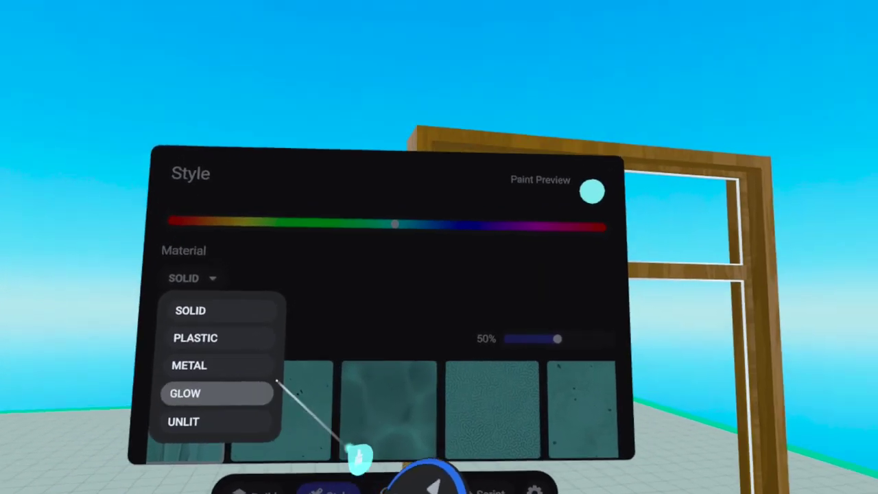
{"action": "left_click", "coordinate": [396, 395]}
Place a Text gizmo from the Gizmos catalogue in front of the window frame
{"action": "left_click", "coordinate": [202, 299]}
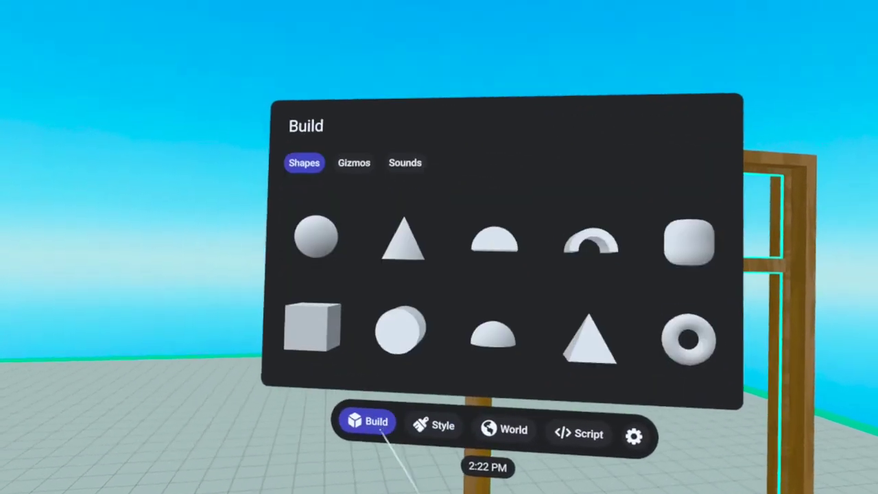
{"action": "left_click", "coordinate": [286, 215]}
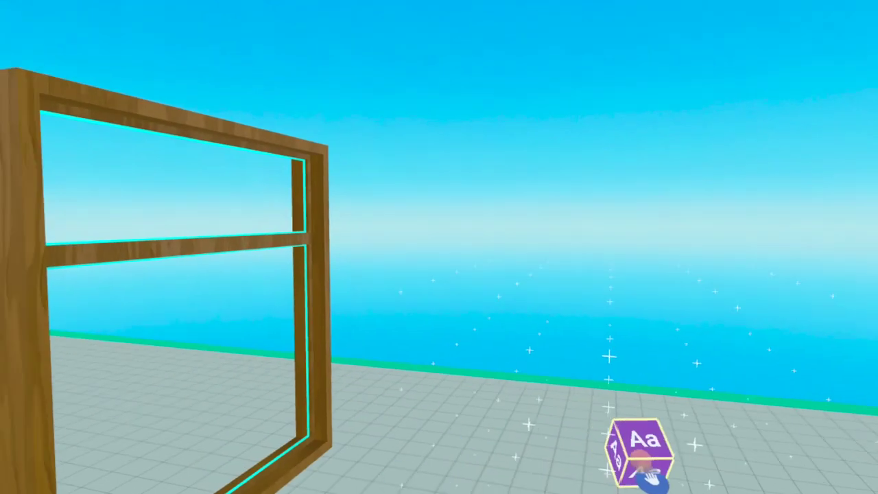
{"action": "left_click_drag", "start_coordinate": [642, 457], "coordinate": [418, 384]}
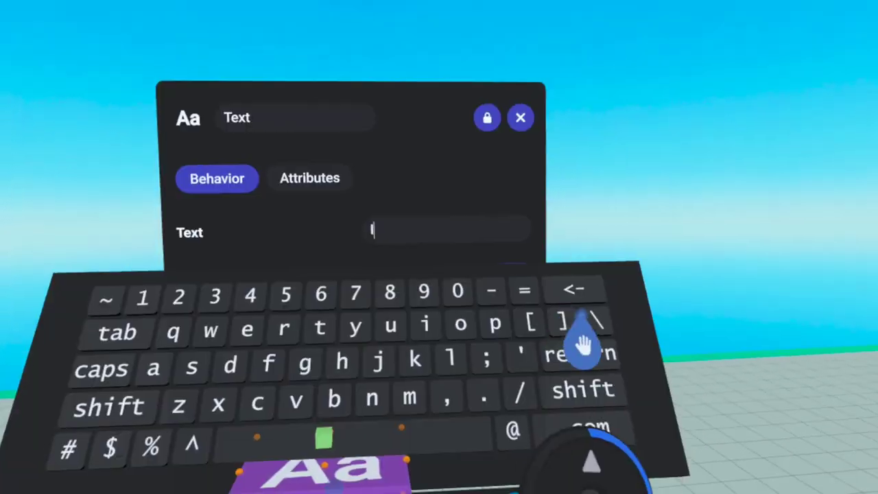
Enter the <alpha=#40> transparency tag in the Text gizmo's text field
{"action": "left_click", "coordinate": [582, 353]}
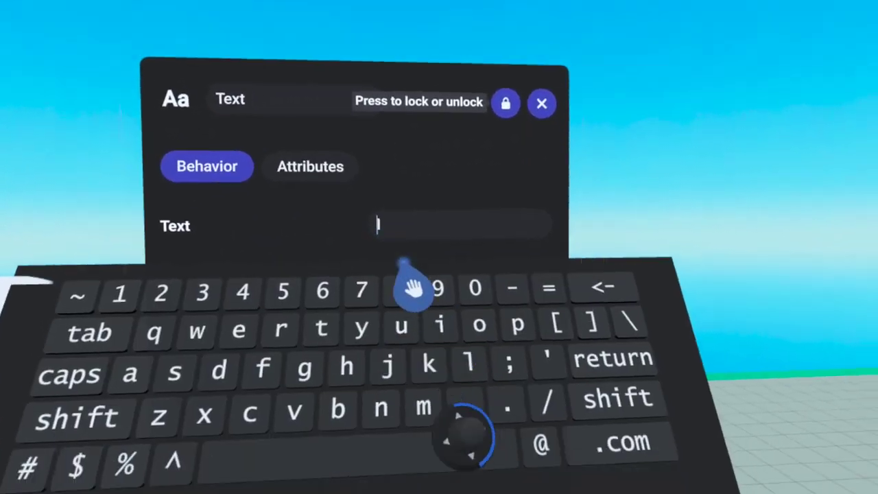
{"action": "type", "text": "<"}
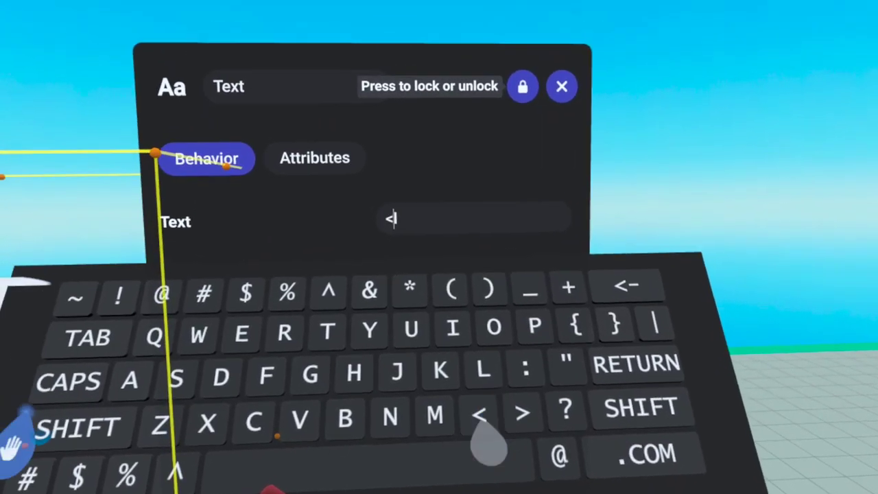
{"action": "type", "text": "alpha=#"}
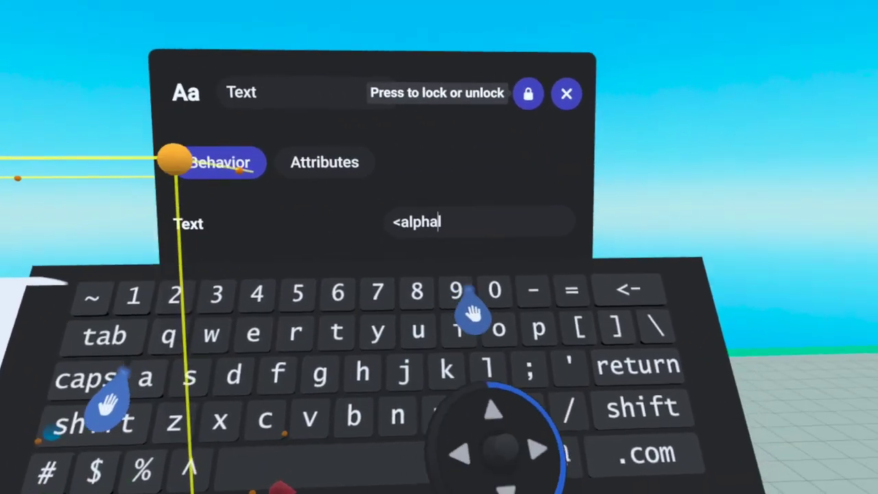
{"action": "type", "text": "40>"}
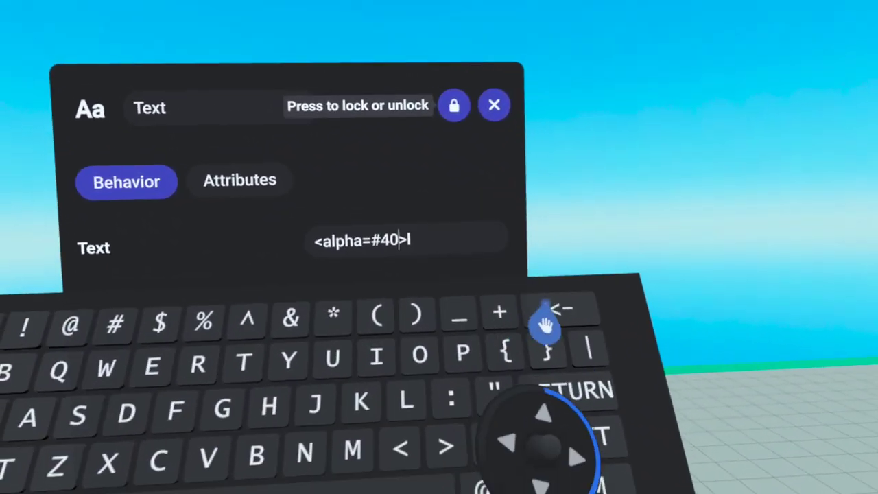
{"action": "key", "text": "BackSpace"}
{"action": "key", "text": "BackSpace"}
{"action": "type", "text": "6"}
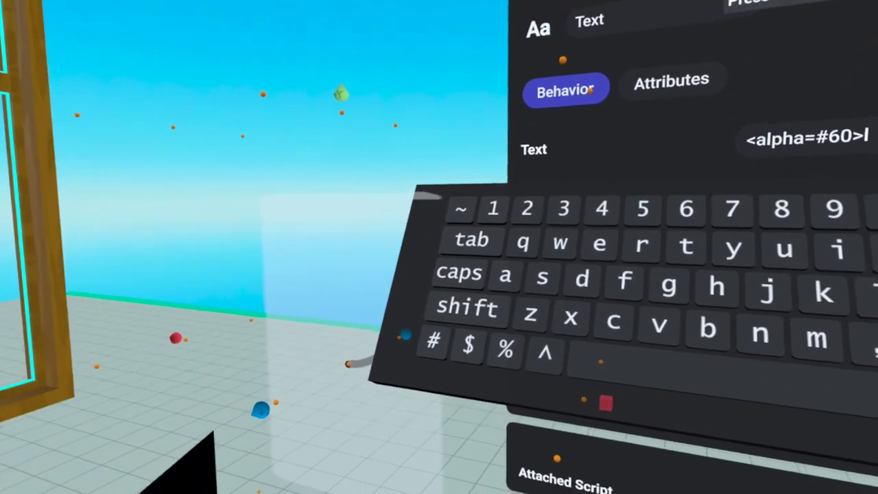
{"action": "key", "text": "BackSpace"}
{"action": "key", "text": "BackSpace"}
{"action": "type", "text": "40"}
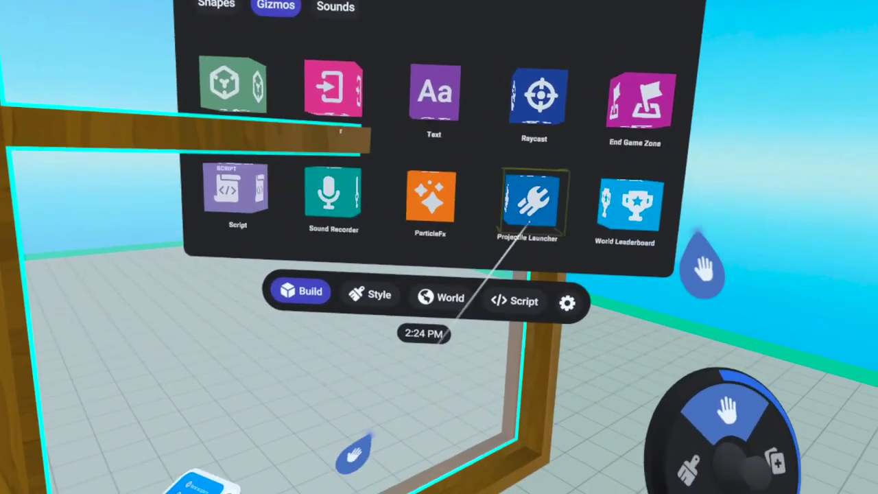
Append a _<BR> line break to the Text gizmo's markup and confirm it
{"action": "left_click", "coordinate": [540, 220]}
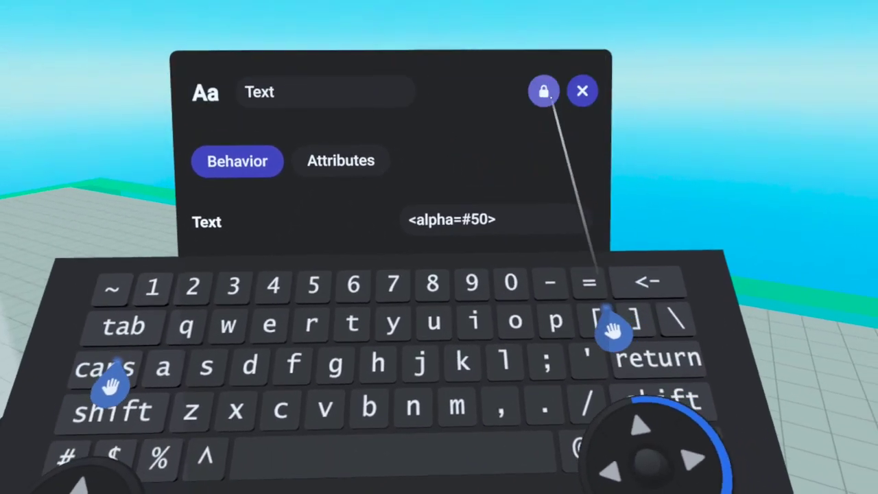
{"action": "type", "text": "_"}
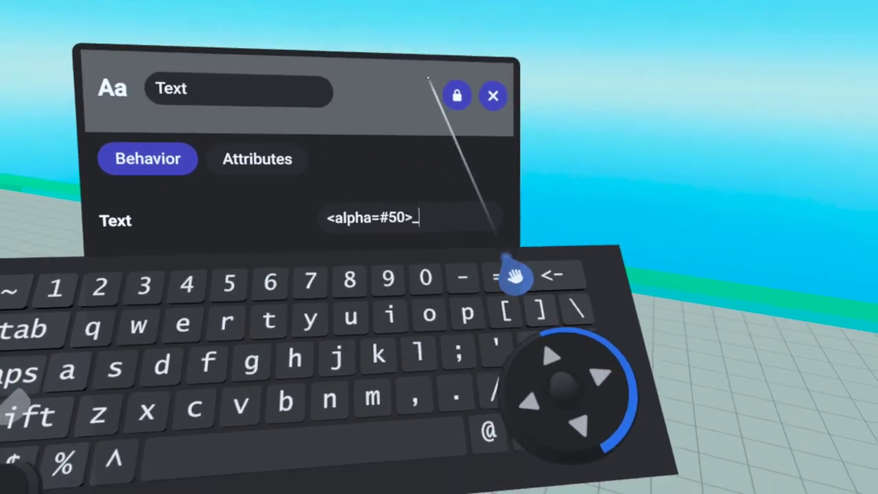
{"action": "type", "text": "<BR>-<BR>."}
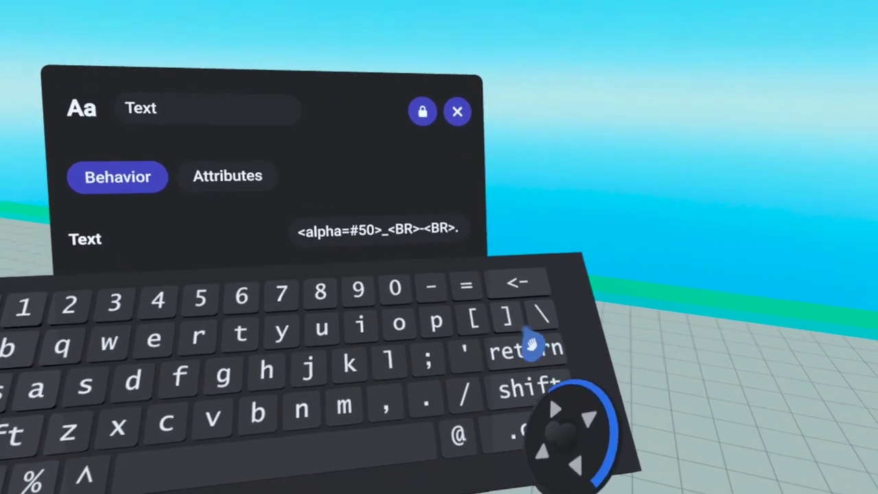
{"action": "left_click", "coordinate": [553, 339]}
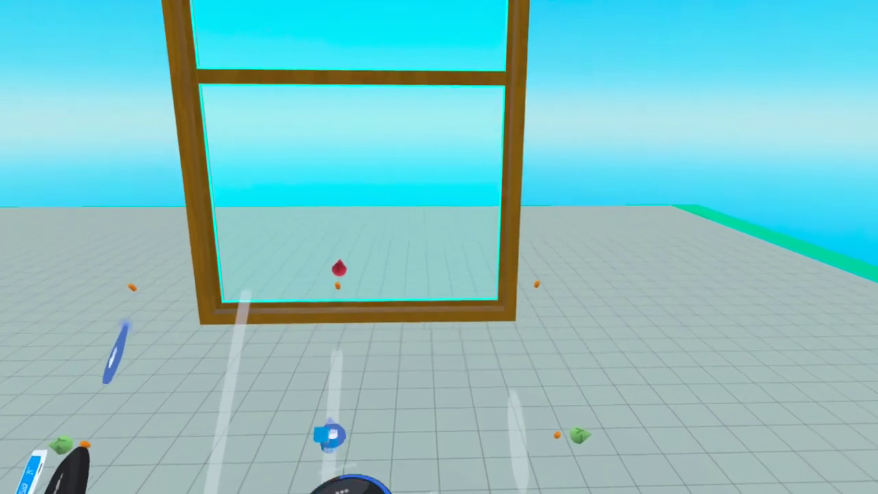
Add a line-height tag to the Text gizmo's value to shape the glare streak
{"action": "left_click", "coordinate": [290, 471]}
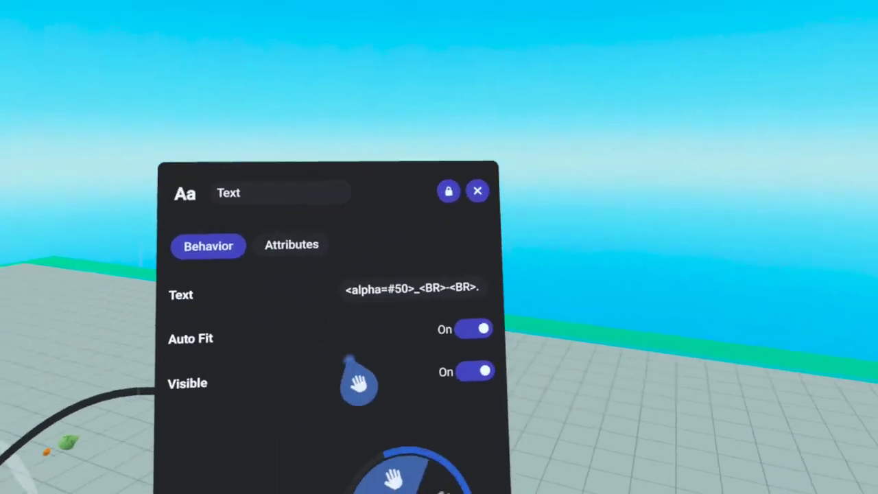
{"action": "left_click", "coordinate": [762, 288]}
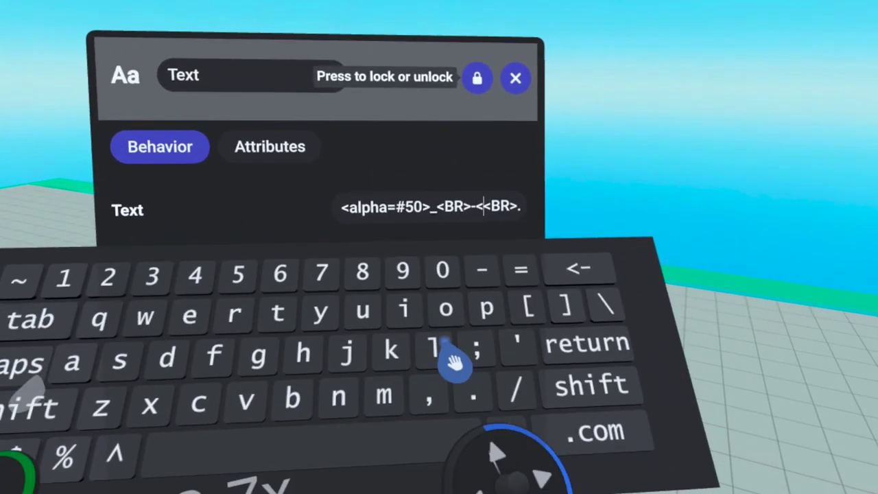
{"action": "type", "text": "line-height=-.0<B"}
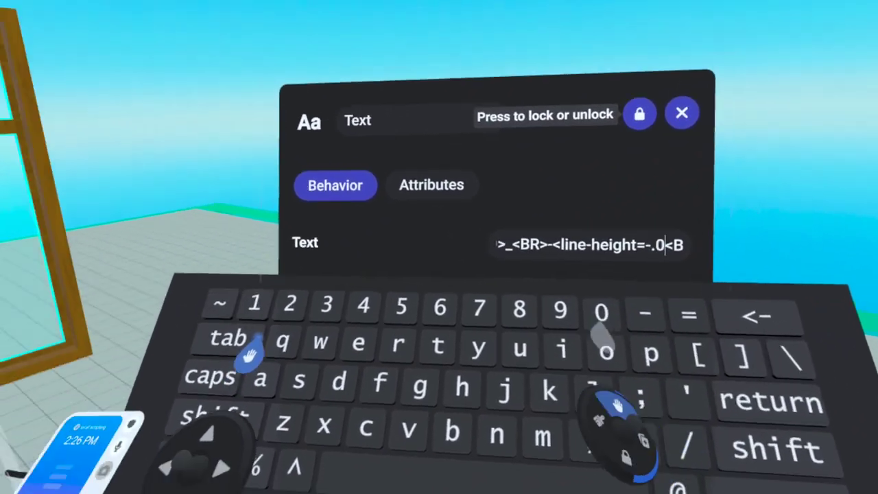
{"action": "type", "text": "1"}
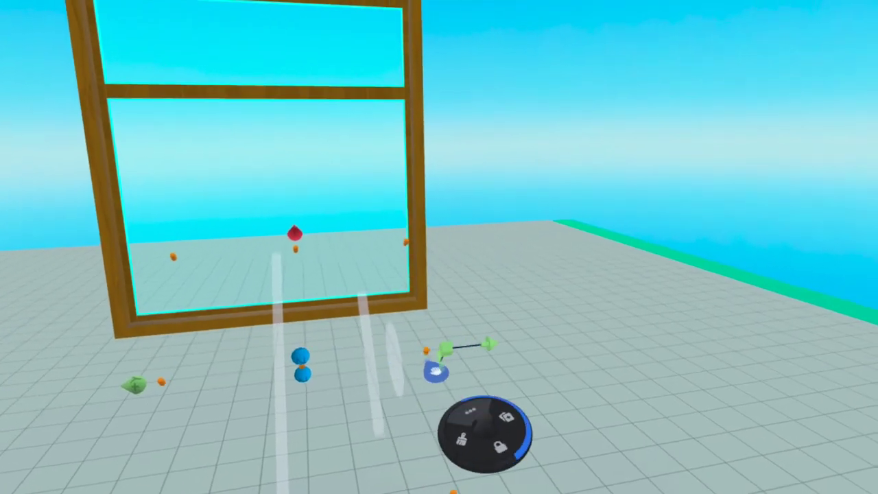
{"action": "left_click_drag", "start_coordinate": [431, 330], "coordinate": [429, 493]}
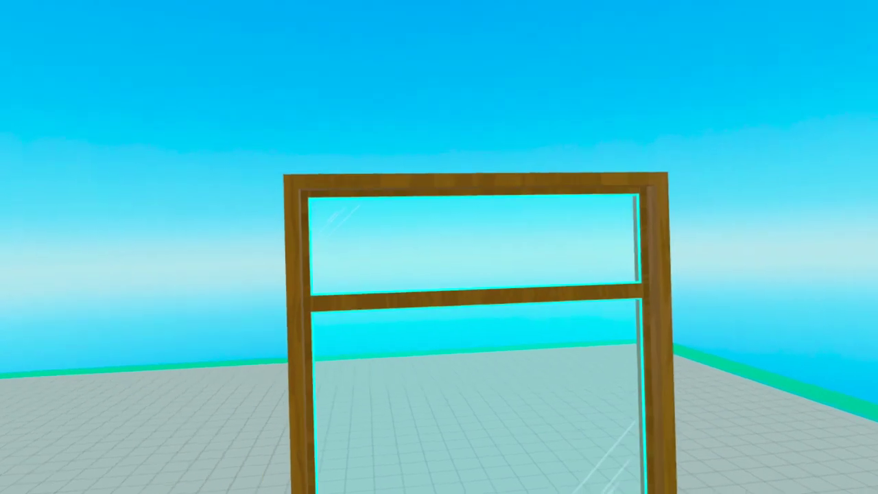
Place a new cube against the window frame's bottom rail and select it
{"action": "left_click_drag", "start_coordinate": [284, 333], "coordinate": [413, 450]}
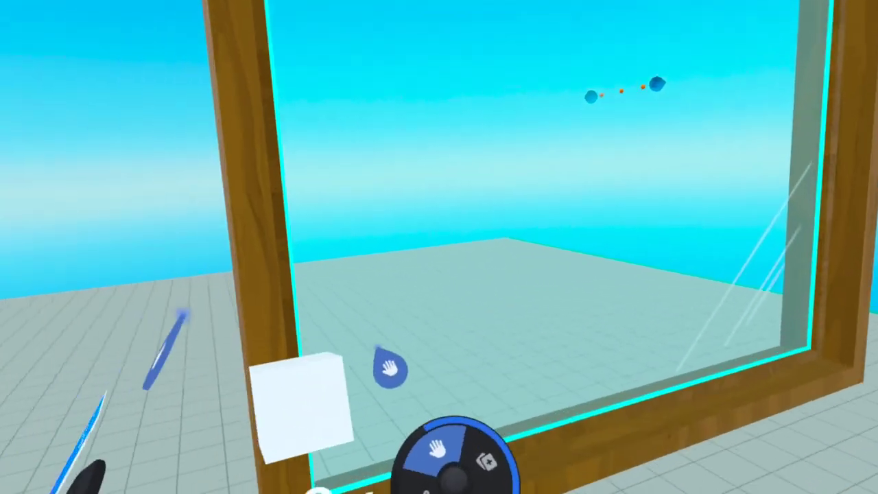
{"action": "left_click", "coordinate": [364, 379]}
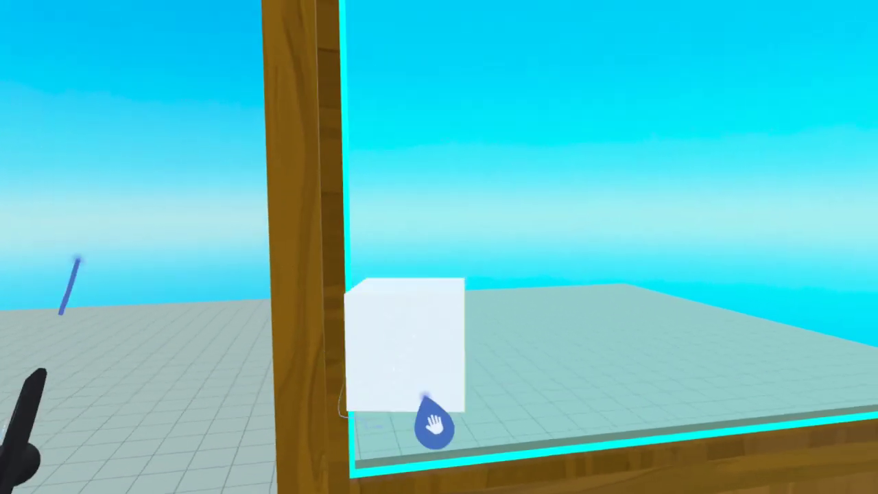
Switch the new cube's Visible setting under Behavior to Off
{"action": "left_click", "coordinate": [433, 422]}
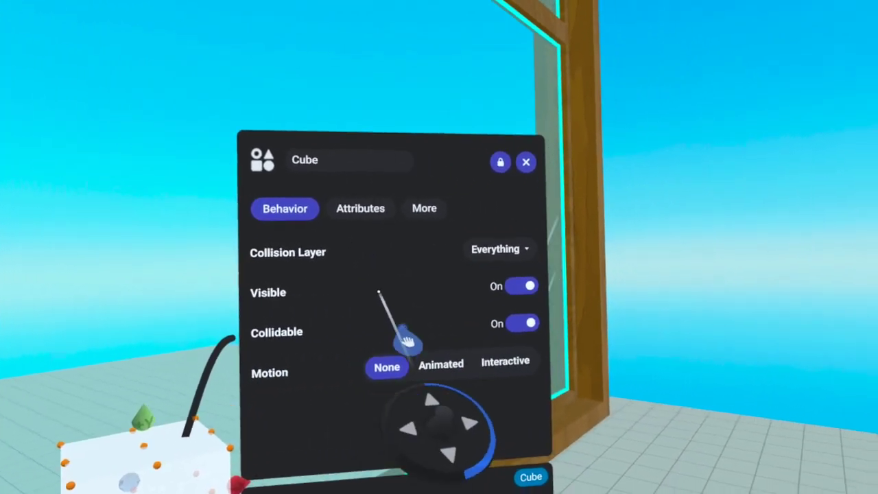
{"action": "left_click", "coordinate": [508, 266]}
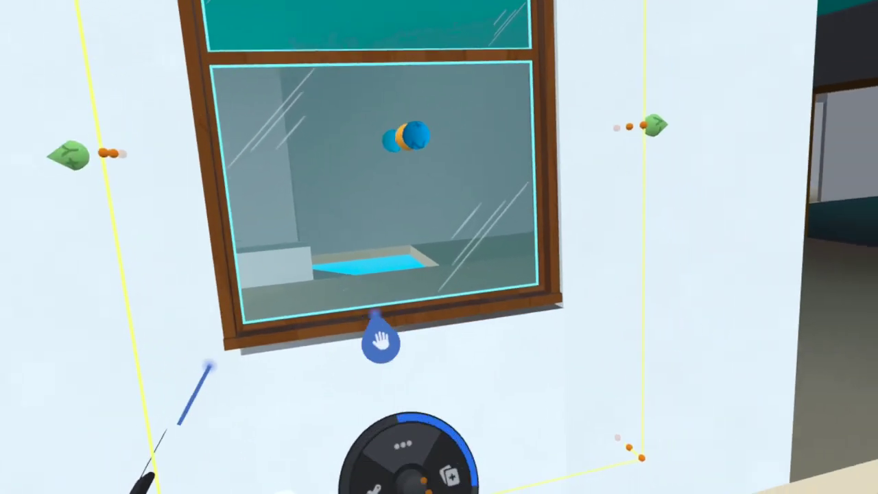
Reseat the wooden window in the wall opening and select its vertical frame post
{"action": "left_click_drag", "start_coordinate": [381, 340], "coordinate": [473, 313]}
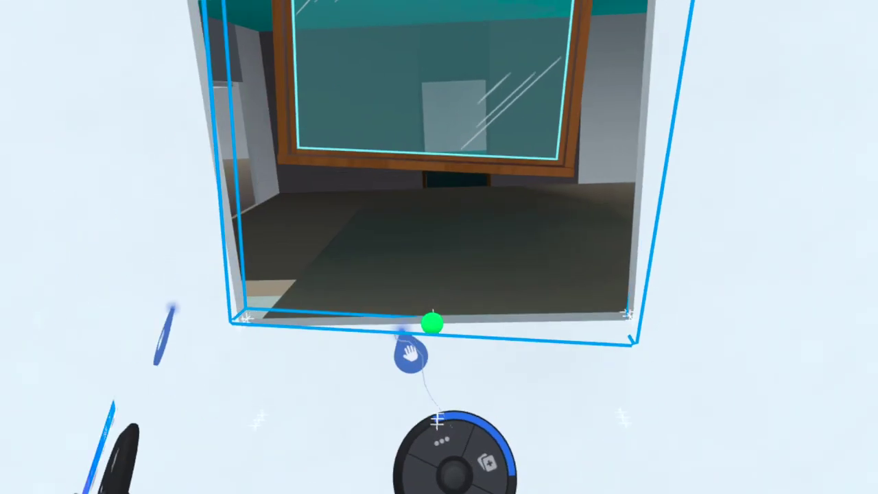
{"action": "left_click_drag", "start_coordinate": [410, 354], "coordinate": [406, 364]}
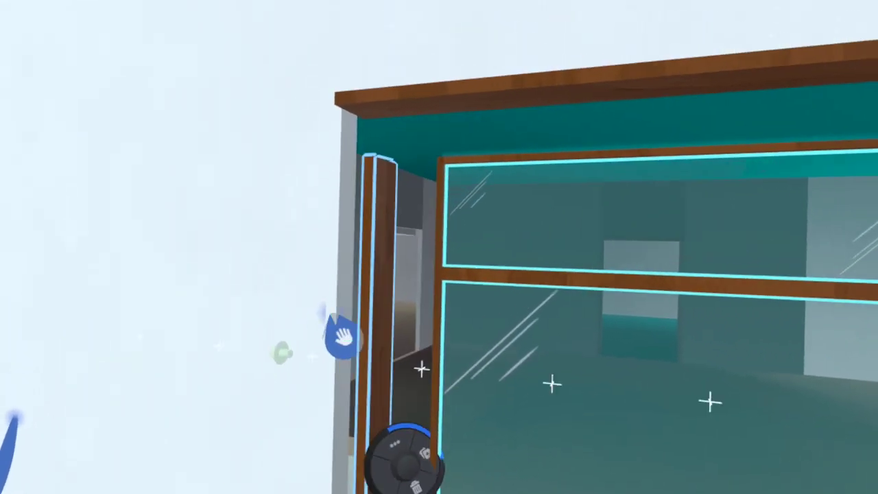
{"action": "left_click_drag", "start_coordinate": [343, 149], "coordinate": [353, 326]}
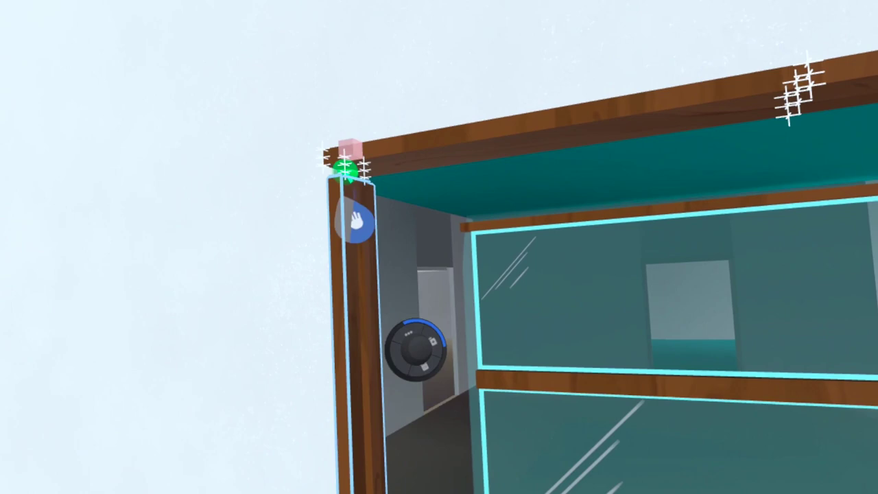
{"action": "left_click", "coordinate": [398, 242]}
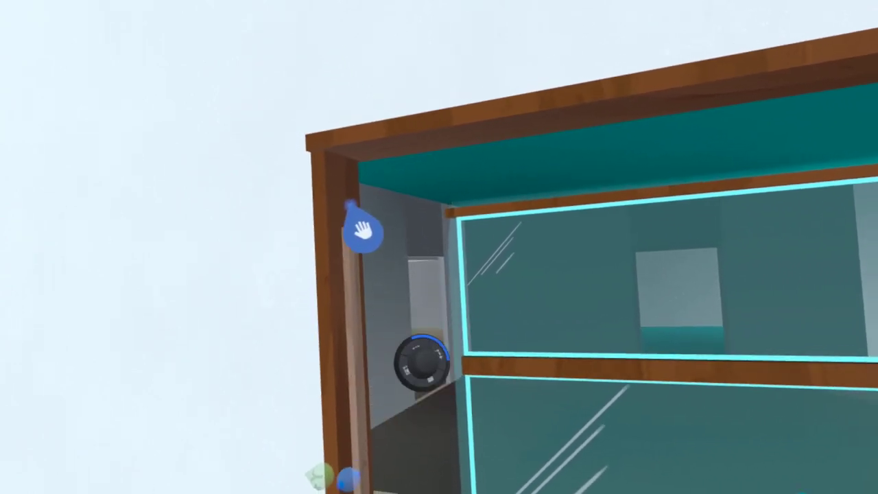